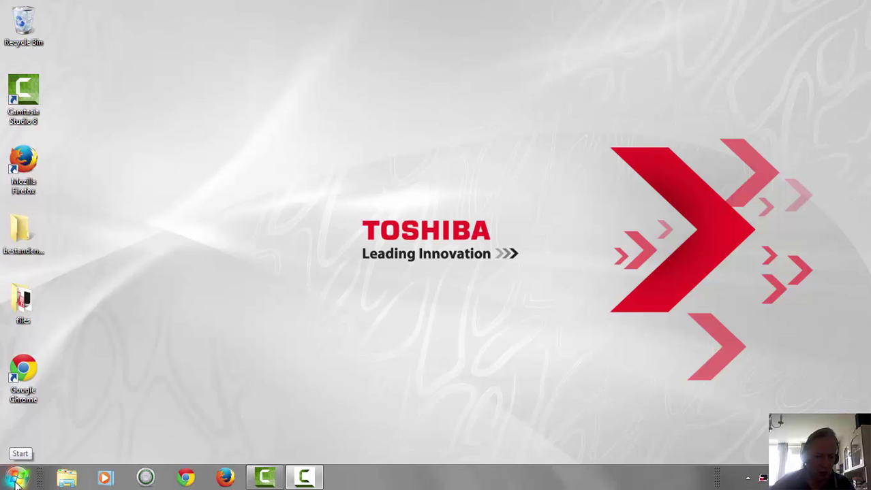
Open the Windows 7 Start menu
{"action": "left_click", "coordinate": [16, 482]}
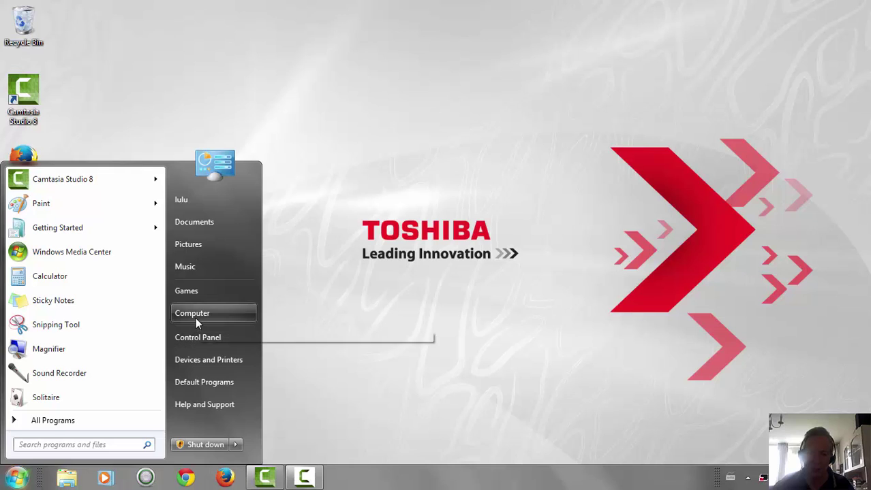
Open Computer's Properties to view the basic system information
{"action": "right_click", "coordinate": [197, 316]}
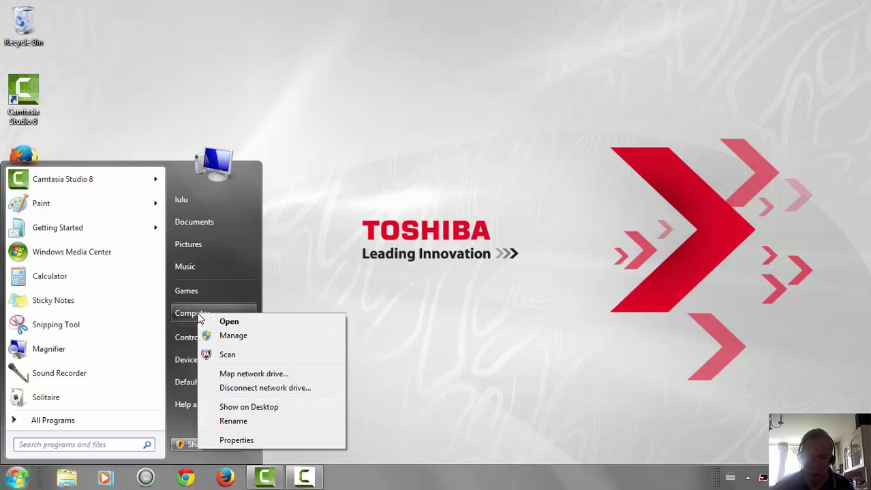
{"action": "left_click", "coordinate": [250, 441]}
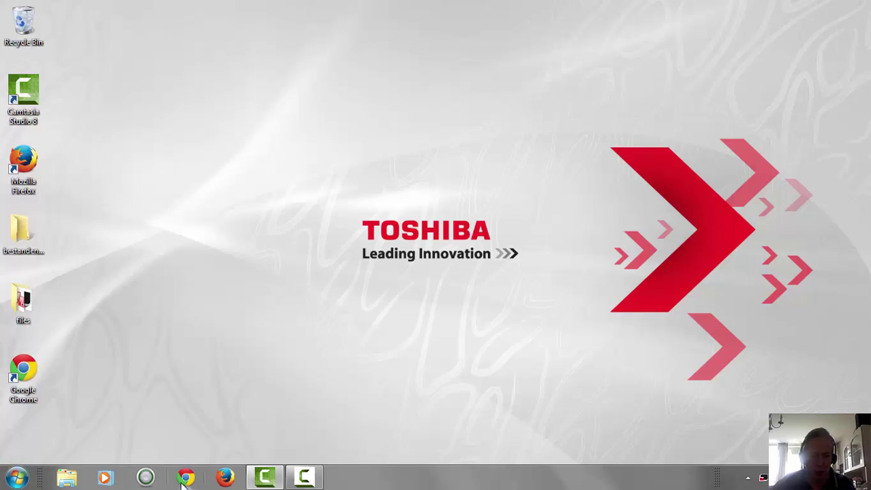
{"action": "left_click", "coordinate": [225, 479]}
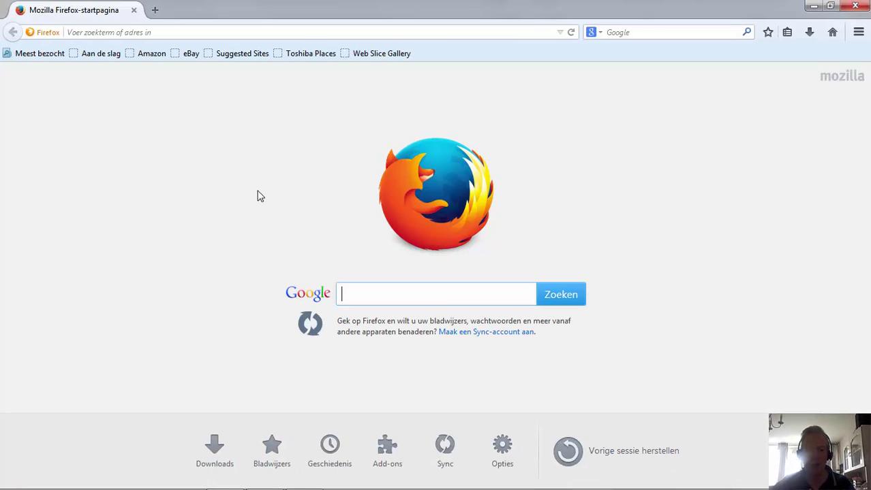
{"action": "left_click", "coordinate": [268, 30]}
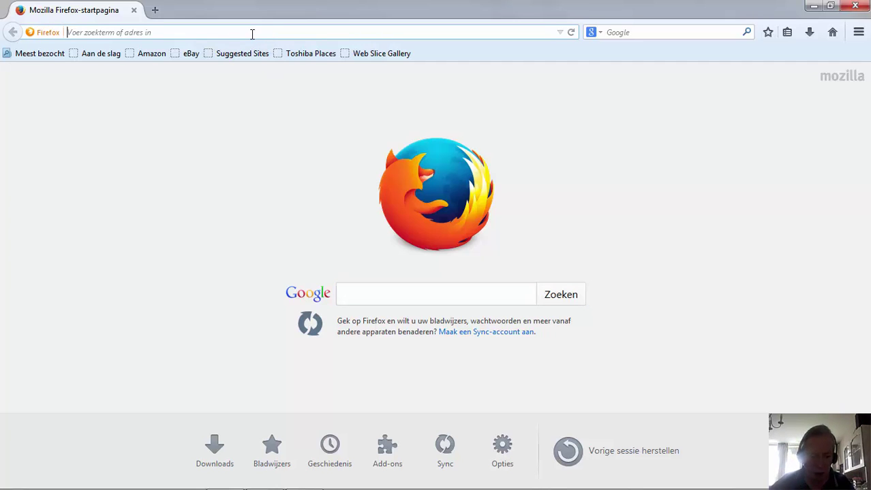
{"action": "type", "text": "www"}
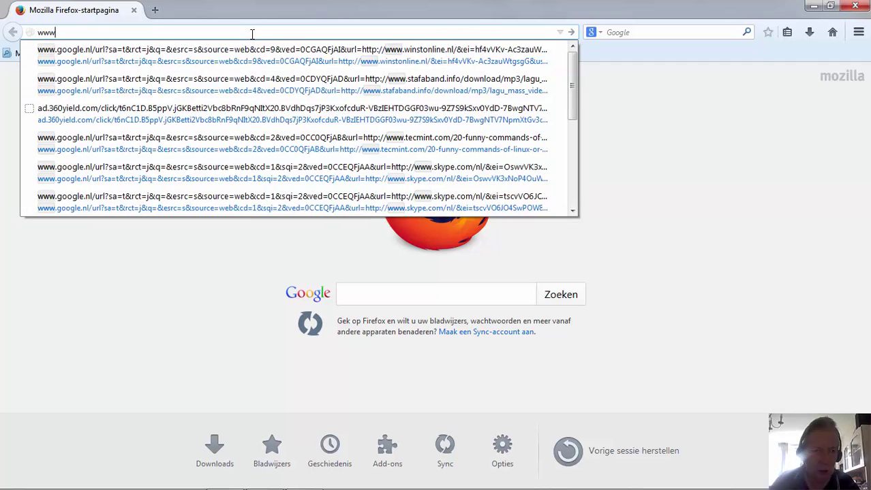
{"action": "type", "text": ".g"}
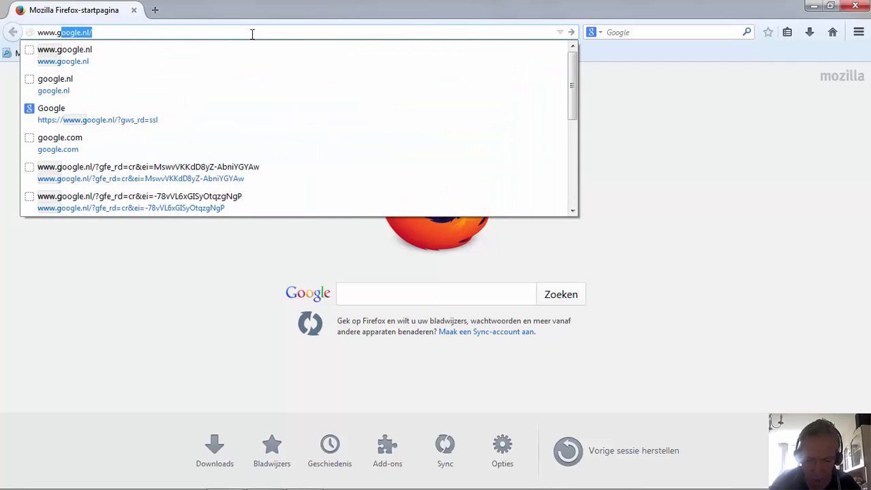
{"action": "type", "text": "oogle.nl"}
{"action": "key", "text": "Return"}
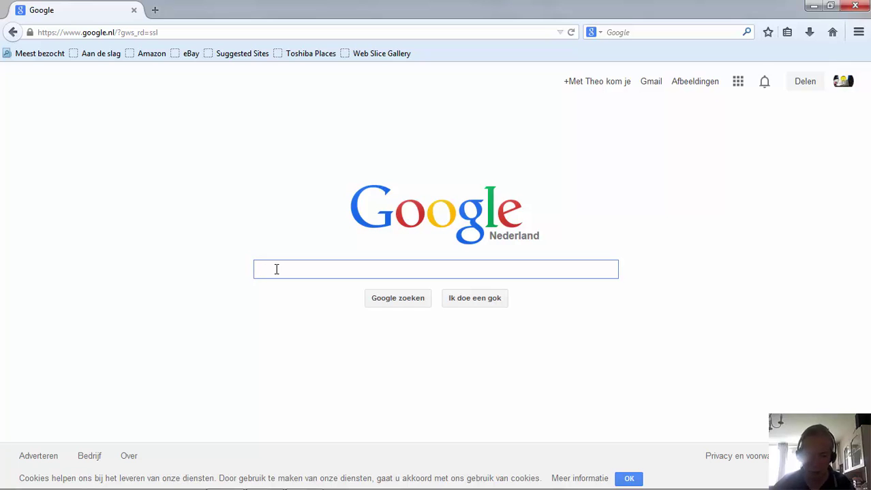
Run a Google search for 'skype'
{"action": "type", "text": "s"}
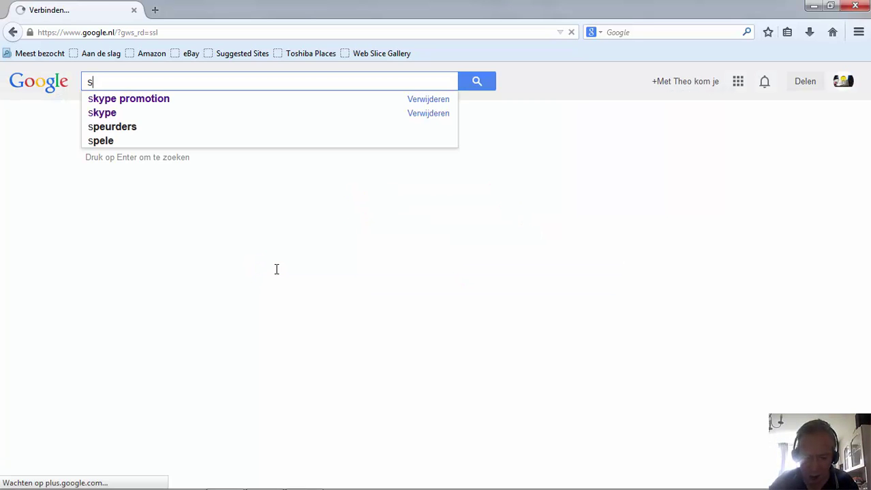
{"action": "type", "text": "kype"}
{"action": "key", "text": "Return"}
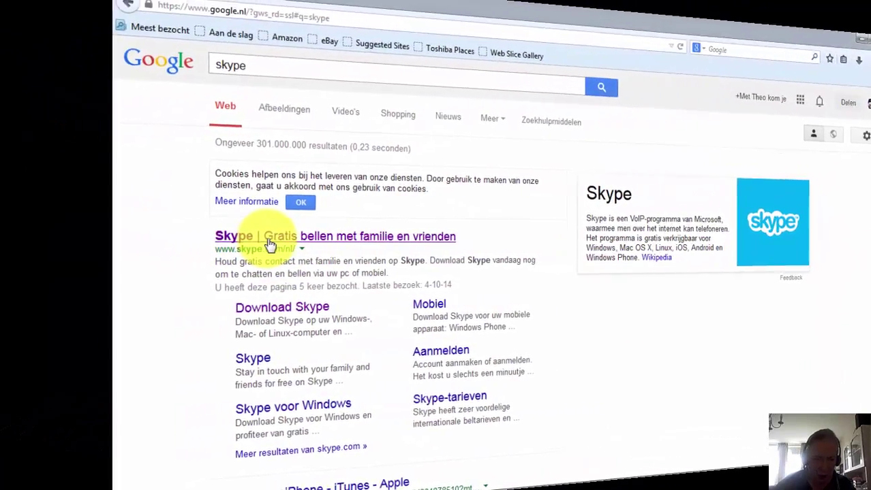
Open the official skype.com/nl result and scroll down to the page footer
{"action": "left_click", "coordinate": [135, 241]}
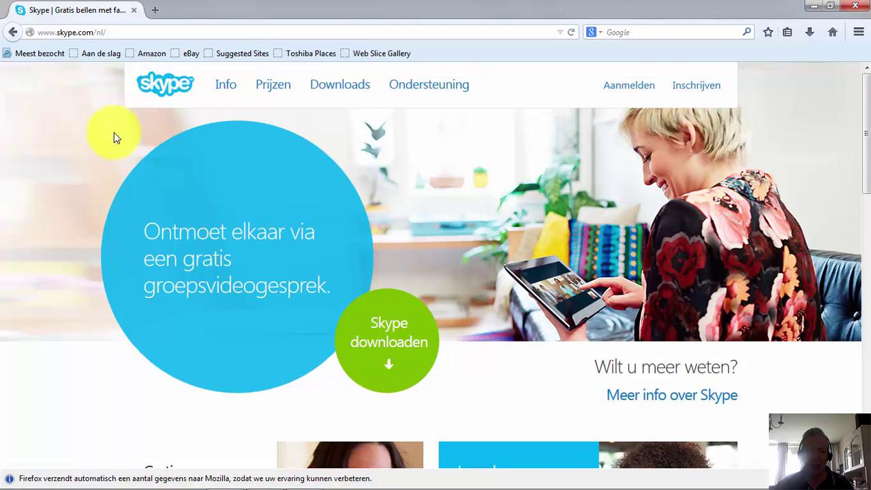
{"action": "scroll", "coordinate": [114, 132], "scroll_direction": "down", "scroll_amount": 2}
{"action": "scroll", "coordinate": [114, 132], "scroll_direction": "down", "scroll_amount": 5}
{"action": "scroll", "coordinate": [114, 131], "scroll_direction": "down", "scroll_amount": 4}
{"action": "scroll", "coordinate": [113, 131], "scroll_direction": "down", "scroll_amount": 4}
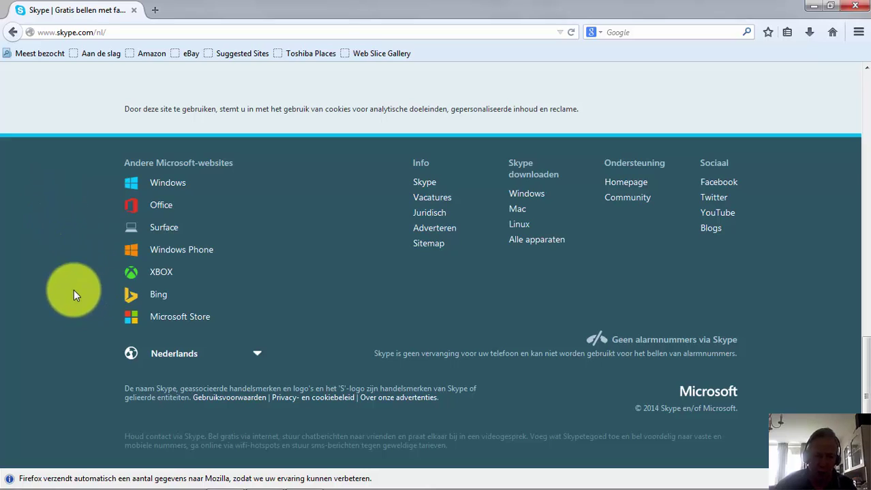
Change the footer language dropdown from Nederlands to English
{"action": "left_click", "coordinate": [186, 354]}
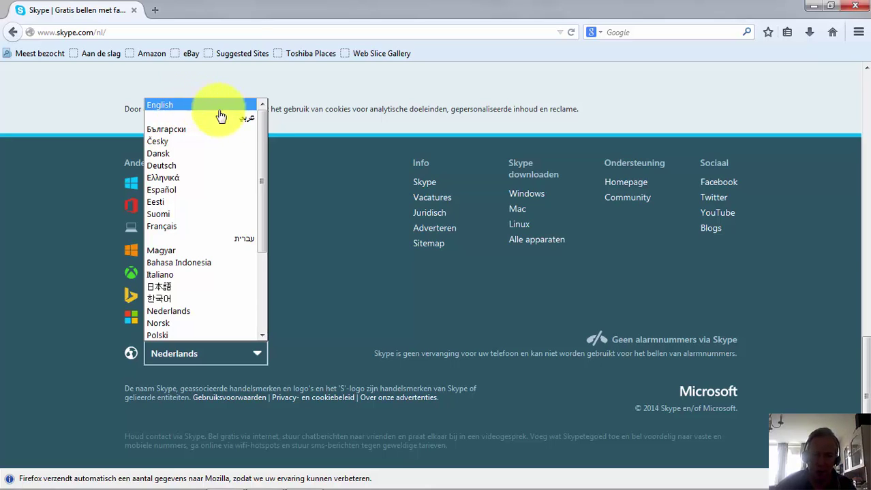
{"action": "left_click_drag", "start_coordinate": [261, 131], "coordinate": [251, 243]}
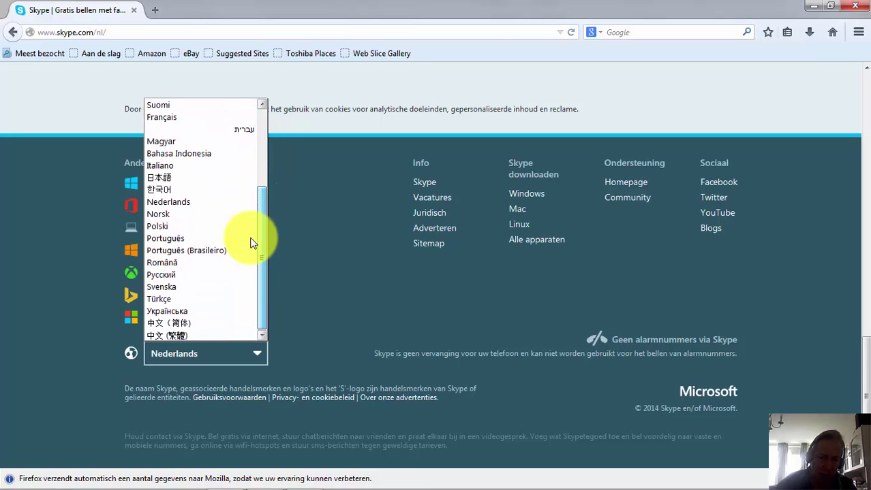
{"action": "left_click_drag", "start_coordinate": [258, 194], "coordinate": [262, 113]}
{"action": "left_click", "coordinate": [213, 106]}
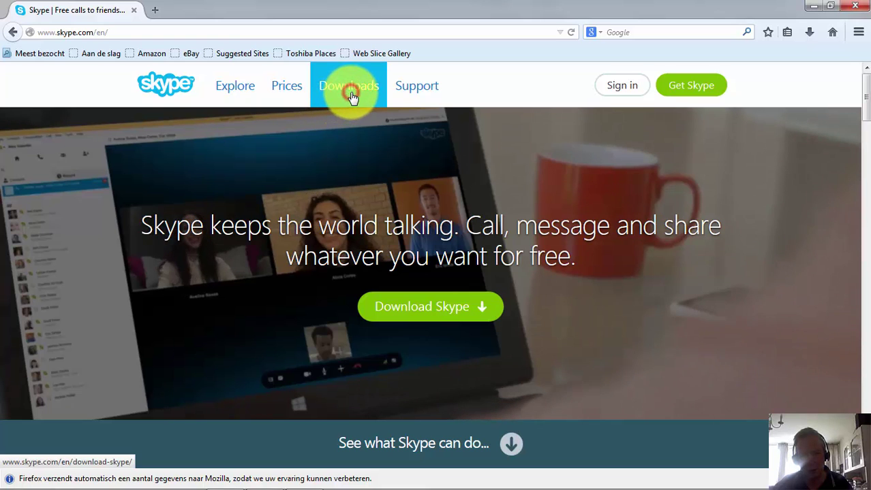
Go to the Skype downloads page and browse the Windows download options
{"action": "left_click", "coordinate": [354, 97]}
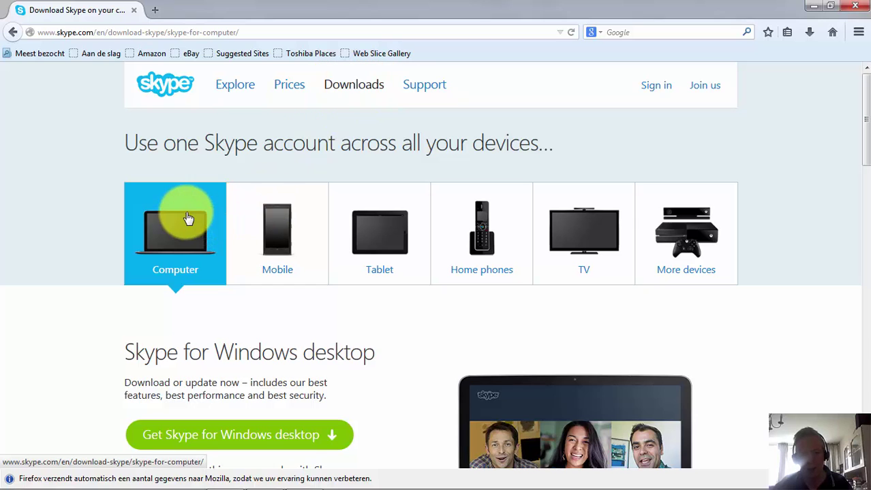
{"action": "scroll", "coordinate": [195, 170], "scroll_direction": "down", "scroll_amount": 3}
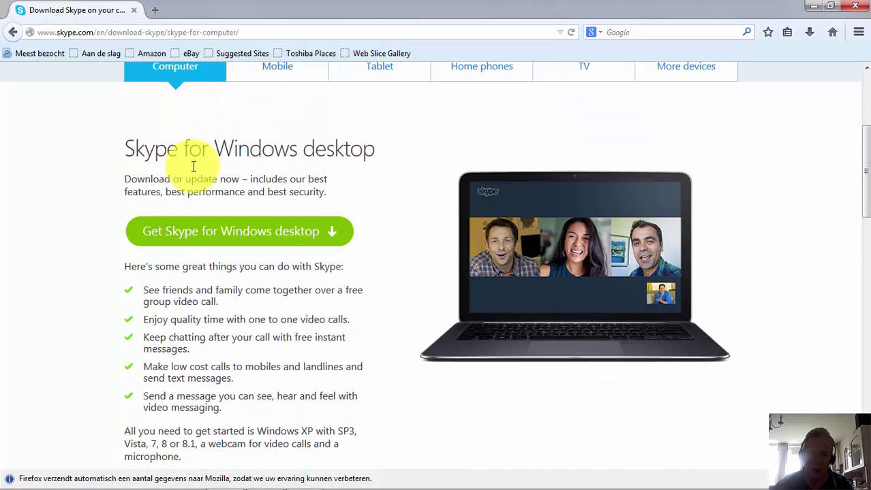
{"action": "scroll", "coordinate": [193, 170], "scroll_direction": "up", "scroll_amount": 3}
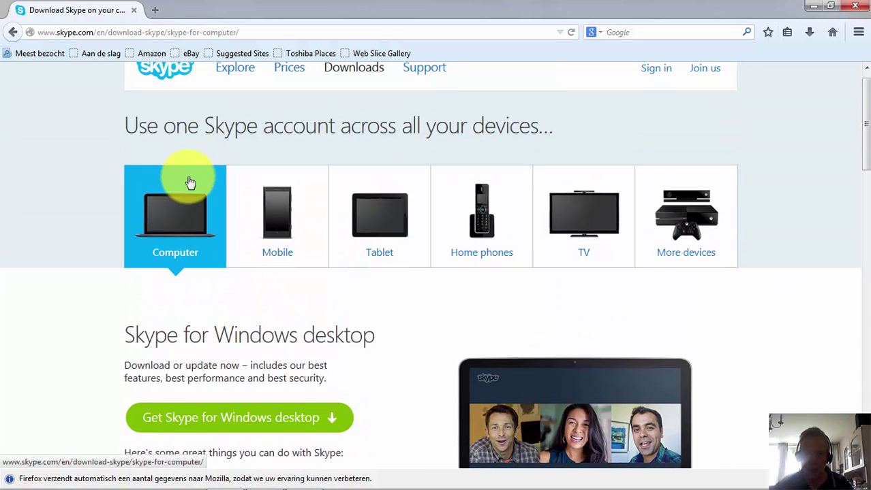
{"action": "left_click", "coordinate": [178, 197]}
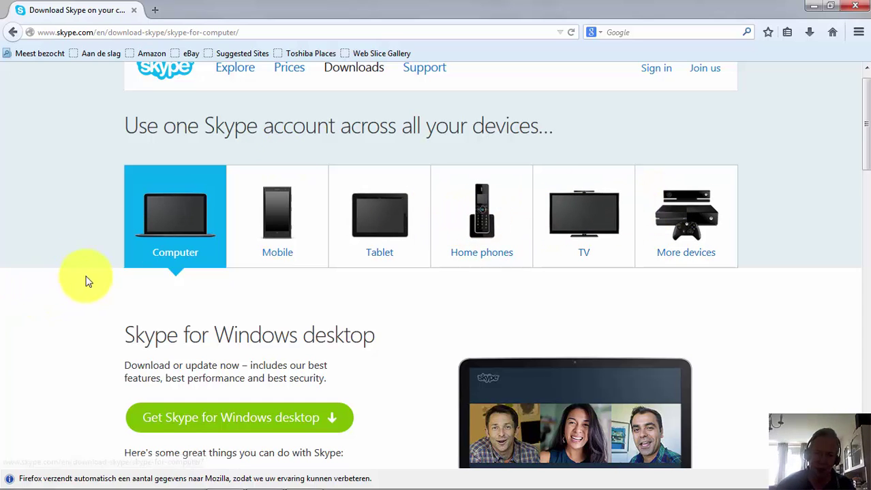
{"action": "scroll", "coordinate": [95, 272], "scroll_direction": "down", "scroll_amount": 2}
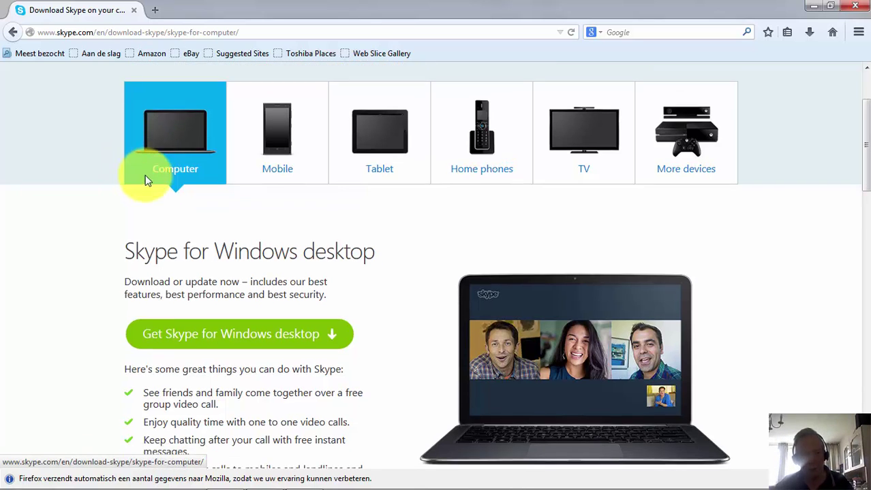
{"action": "scroll", "coordinate": [143, 174], "scroll_direction": "down", "scroll_amount": 5}
{"action": "scroll", "coordinate": [136, 174], "scroll_direction": "up", "scroll_amount": 3}
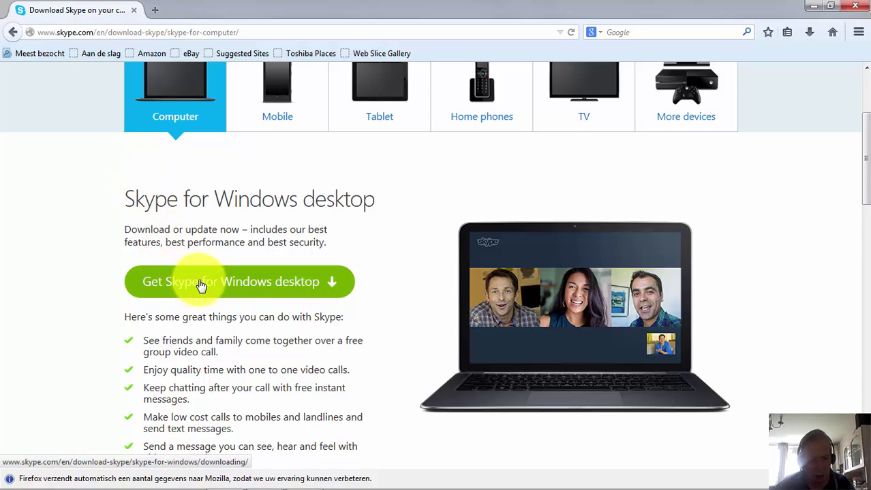
Download and save SkypeSetup.exe for Windows desktop, confirm it finished, and close Firefox
{"action": "left_click", "coordinate": [198, 285]}
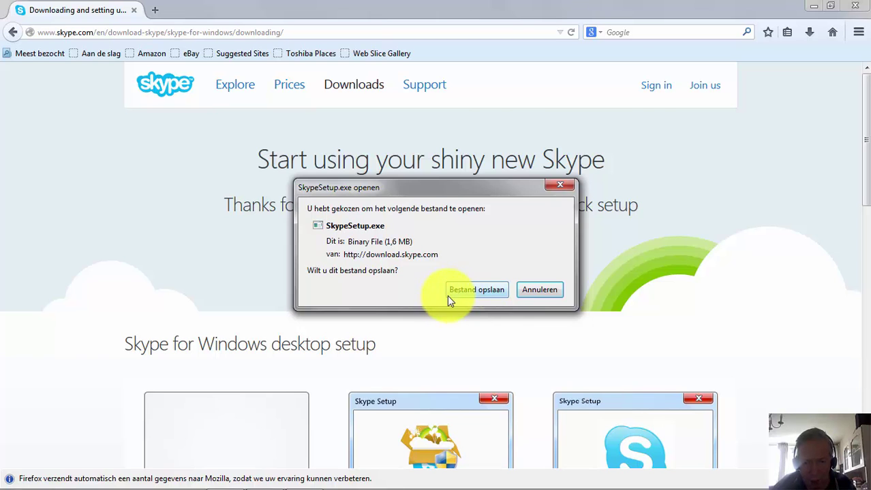
{"action": "left_click", "coordinate": [470, 293]}
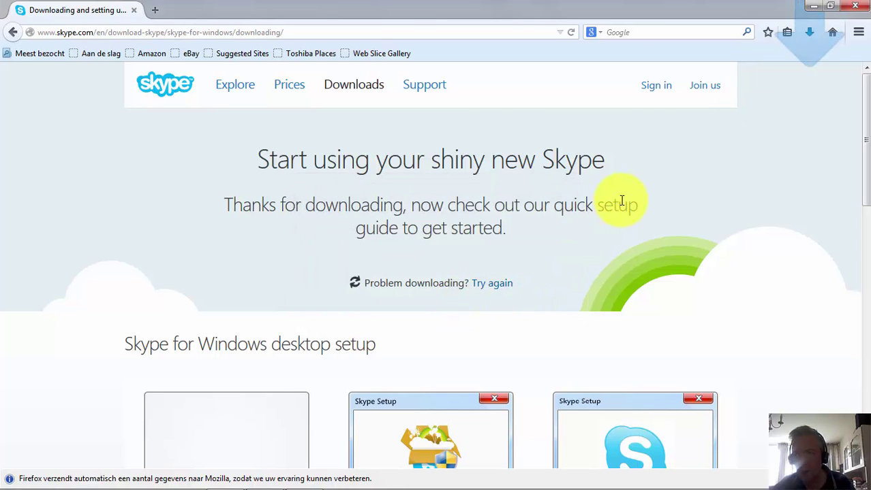
{"action": "left_click", "coordinate": [809, 34]}
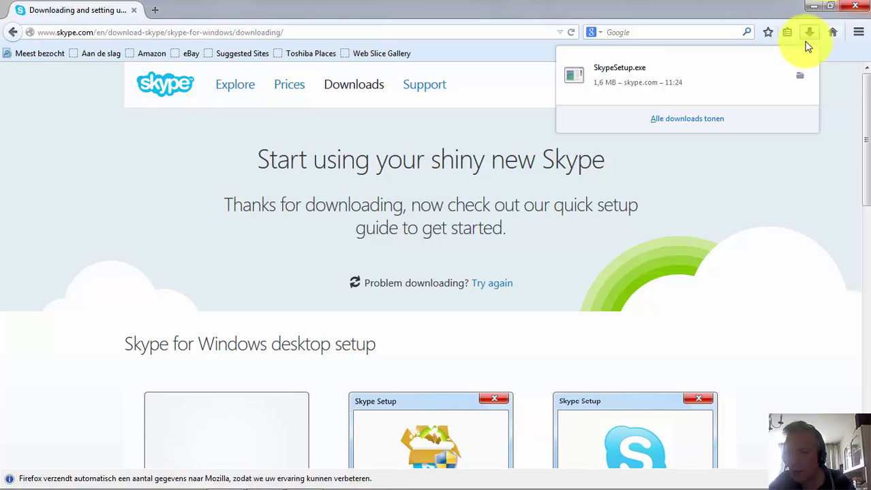
{"action": "left_click", "coordinate": [847, 60]}
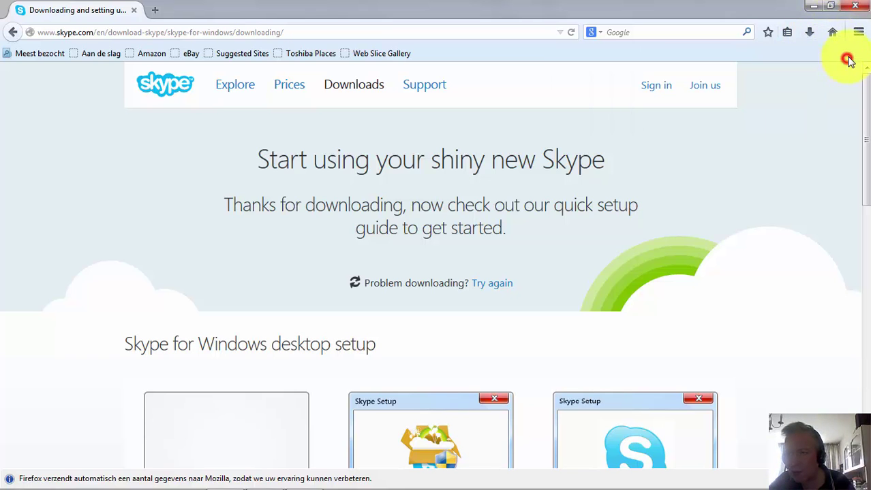
{"action": "left_click", "coordinate": [860, 6]}
{"action": "mouse_move", "coordinate": [15, 480]}
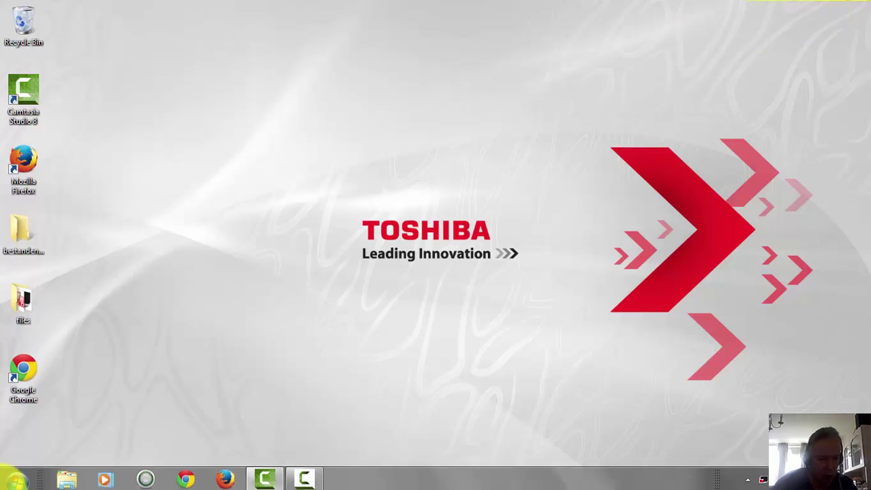
Browse to the Downloads folder in Explorer and select SkypeSetup
{"action": "left_click", "coordinate": [18, 481]}
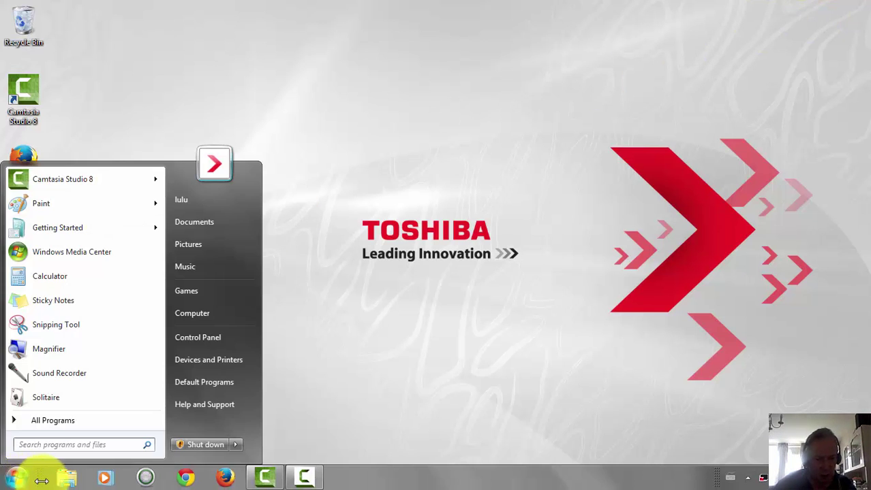
{"action": "left_click", "coordinate": [209, 322]}
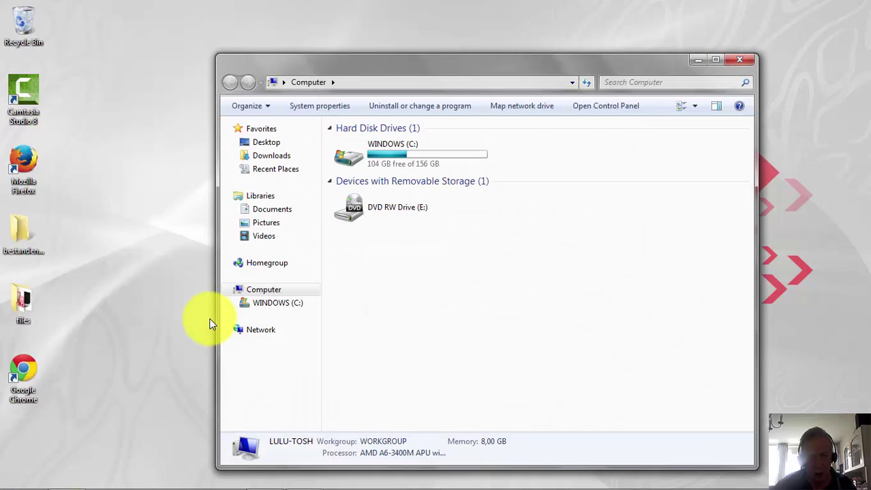
{"action": "left_click", "coordinate": [270, 157]}
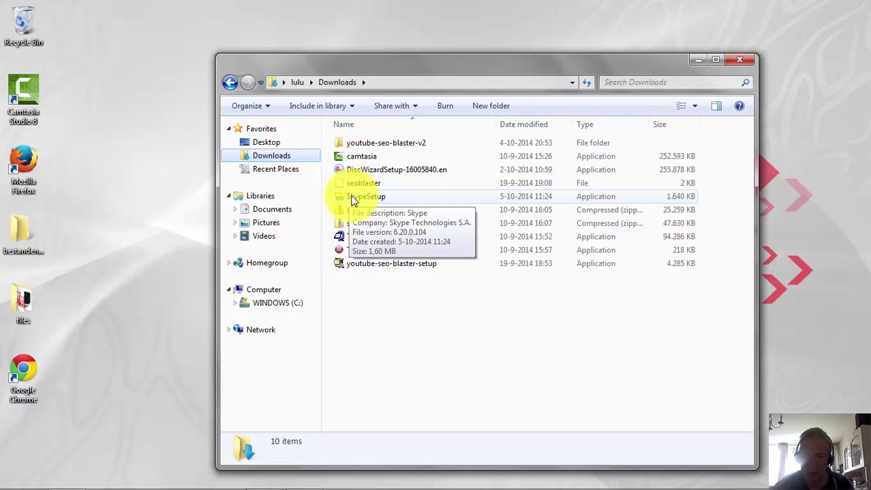
{"action": "left_click", "coordinate": [353, 200]}
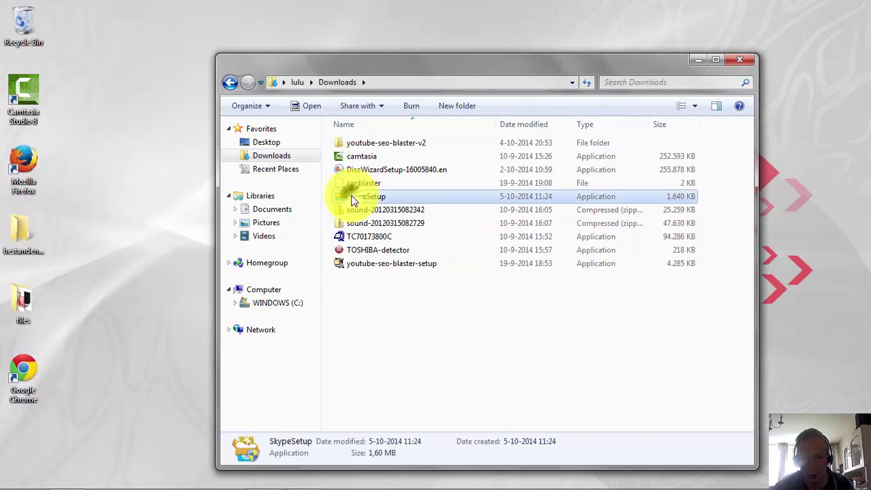
Run SkypeSetup as administrator
{"action": "right_click", "coordinate": [353, 200]}
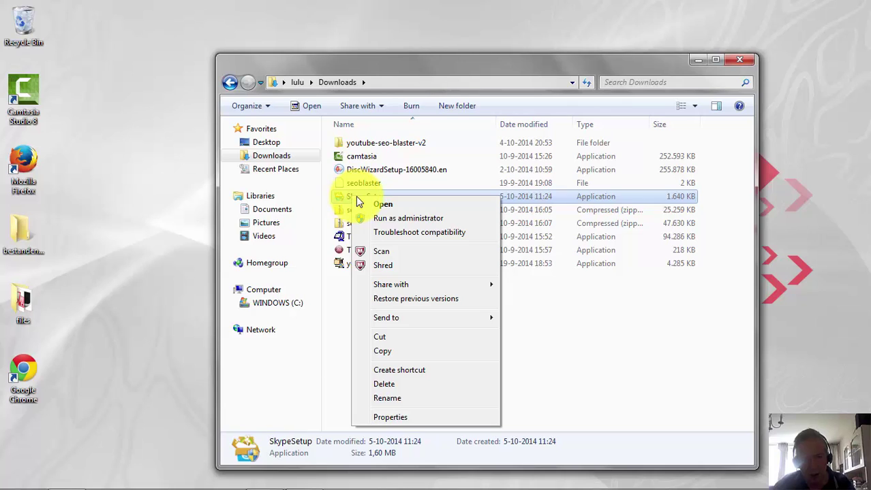
{"action": "left_click", "coordinate": [383, 221]}
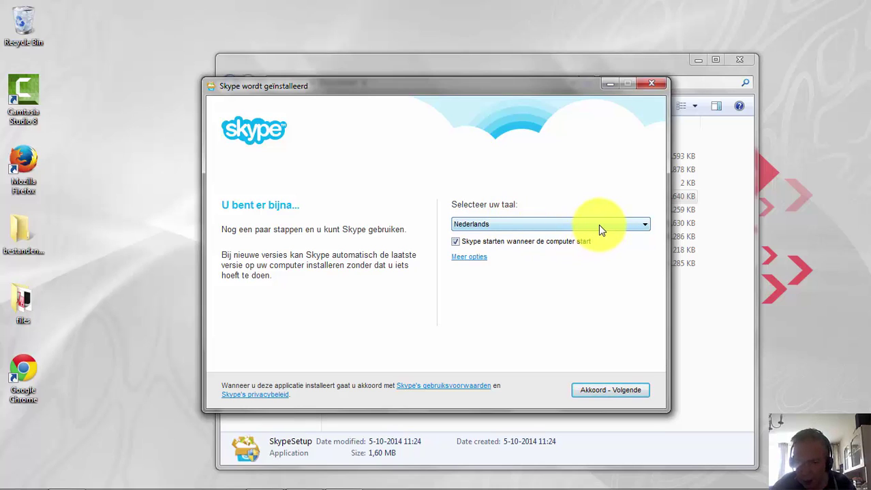
Pick English instead of Nederlands as the installer language, then agree and continue
{"action": "left_click", "coordinate": [616, 227]}
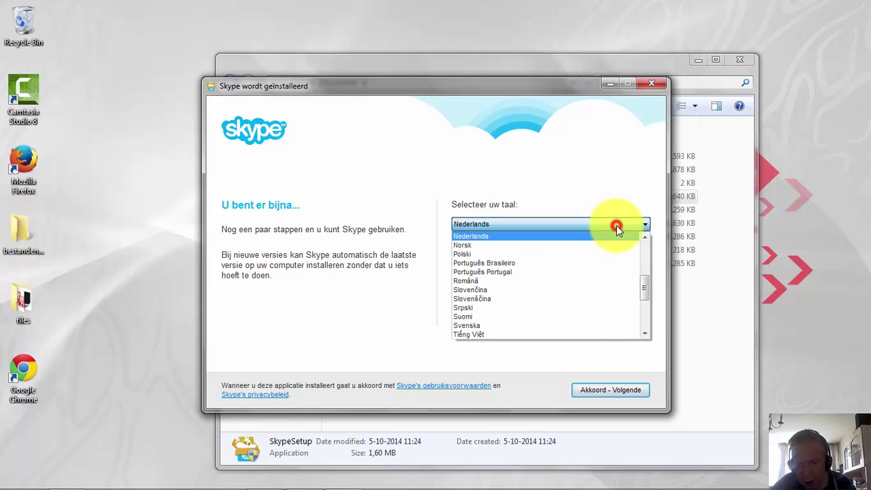
{"action": "scroll", "coordinate": [583, 255], "scroll_direction": "down", "scroll_amount": 1}
{"action": "scroll", "coordinate": [583, 257], "scroll_direction": "down", "scroll_amount": 1}
{"action": "scroll", "coordinate": [583, 259], "scroll_direction": "down", "scroll_amount": 1}
{"action": "scroll", "coordinate": [583, 259], "scroll_direction": "down", "scroll_amount": 1}
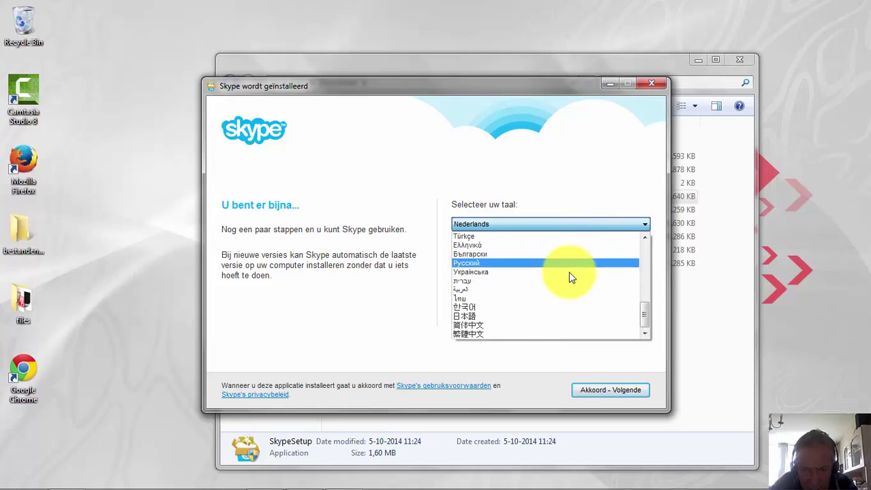
{"action": "scroll", "coordinate": [555, 293], "scroll_direction": "up", "scroll_amount": 1}
{"action": "scroll", "coordinate": [546, 297], "scroll_direction": "up", "scroll_amount": 1}
{"action": "scroll", "coordinate": [546, 297], "scroll_direction": "up", "scroll_amount": 2}
{"action": "scroll", "coordinate": [547, 295], "scroll_direction": "up", "scroll_amount": 2}
{"action": "scroll", "coordinate": [548, 294], "scroll_direction": "up", "scroll_amount": 1}
{"action": "scroll", "coordinate": [548, 298], "scroll_direction": "up", "scroll_amount": 2}
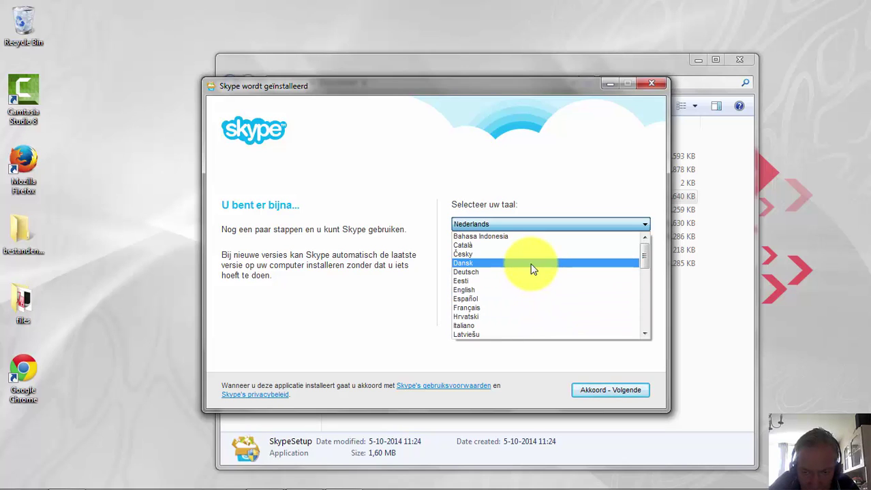
{"action": "left_click", "coordinate": [522, 291]}
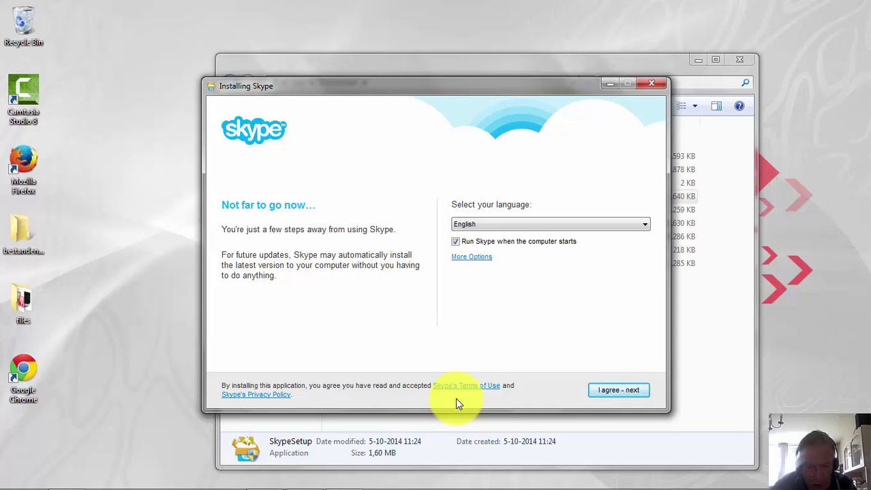
{"action": "left_click", "coordinate": [605, 392]}
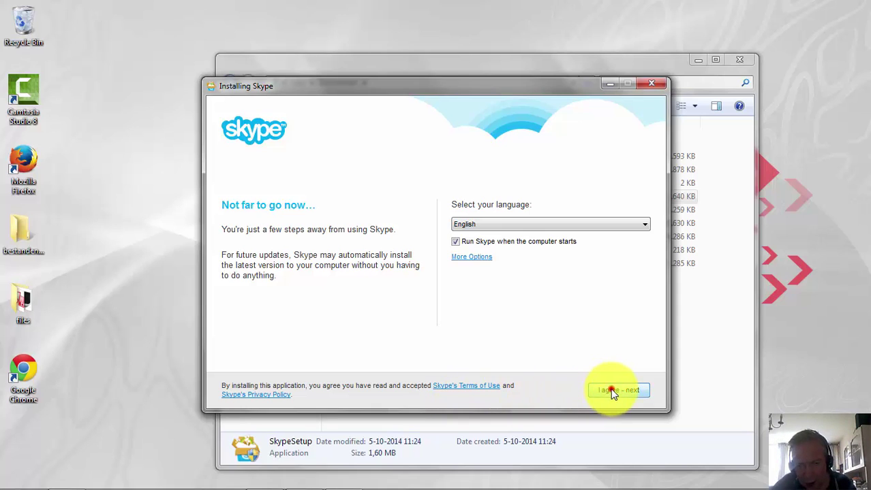
Get past the terms page and untick the Skype Click to Call add-on
{"action": "left_click", "coordinate": [610, 390]}
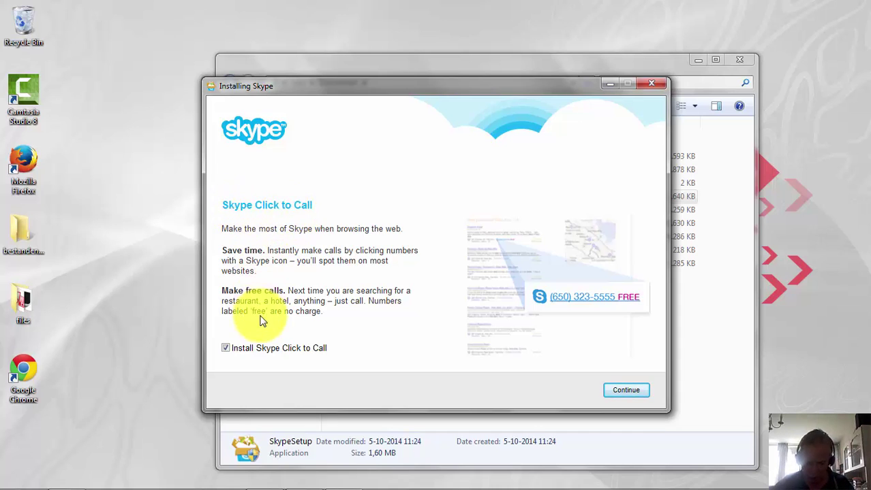
{"action": "left_click", "coordinate": [226, 349]}
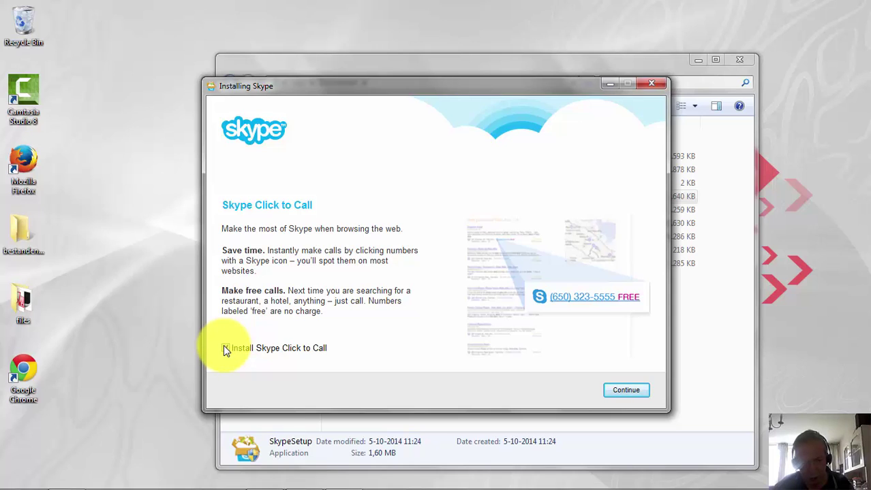
{"action": "left_click", "coordinate": [223, 346]}
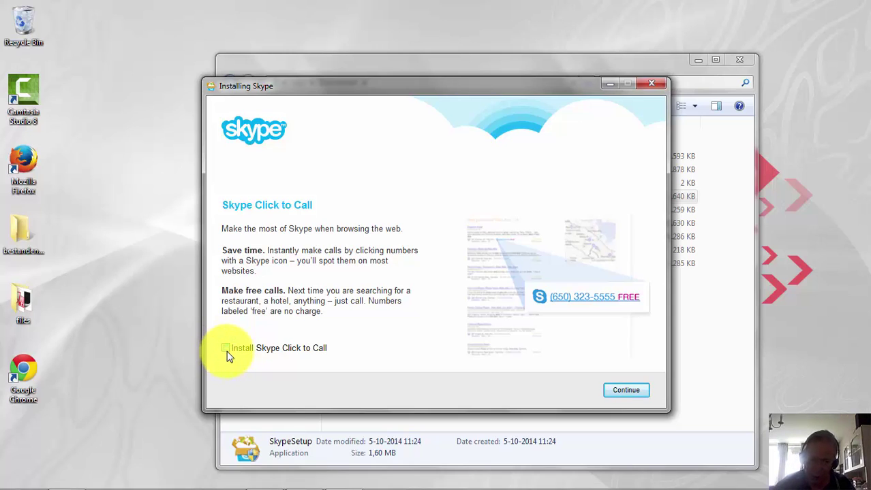
{"action": "left_click", "coordinate": [225, 348]}
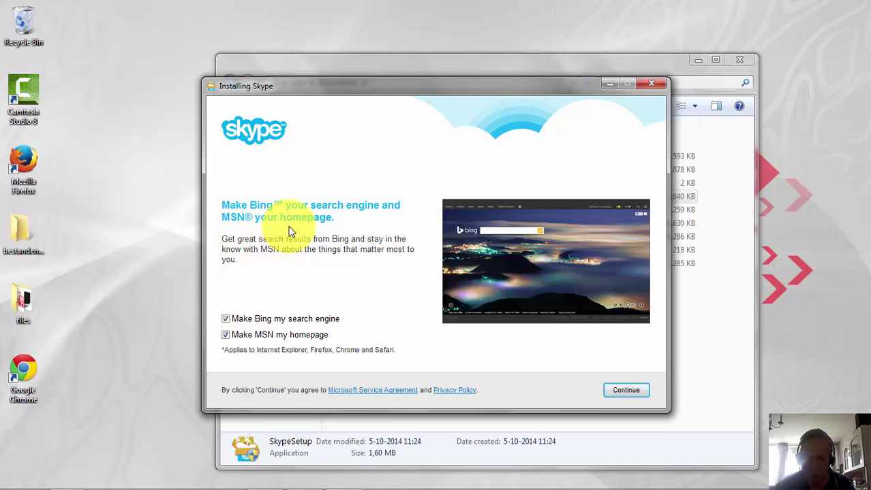
Decline making Bing the search engine and MSN the homepage, then start installing Skype
{"action": "left_click", "coordinate": [231, 319]}
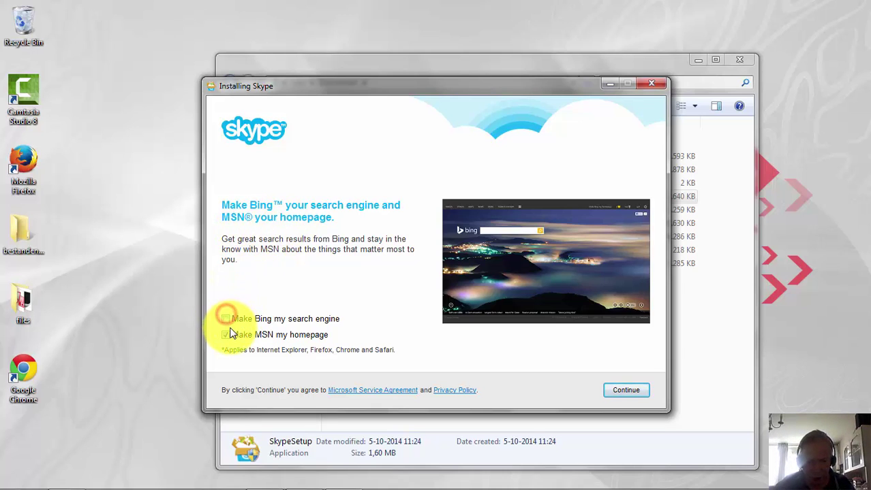
{"action": "left_click", "coordinate": [235, 334]}
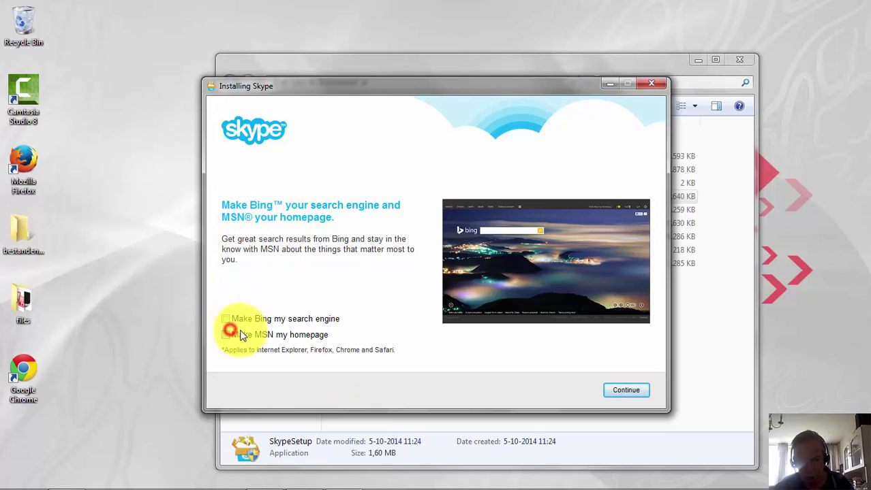
{"action": "left_click", "coordinate": [627, 391]}
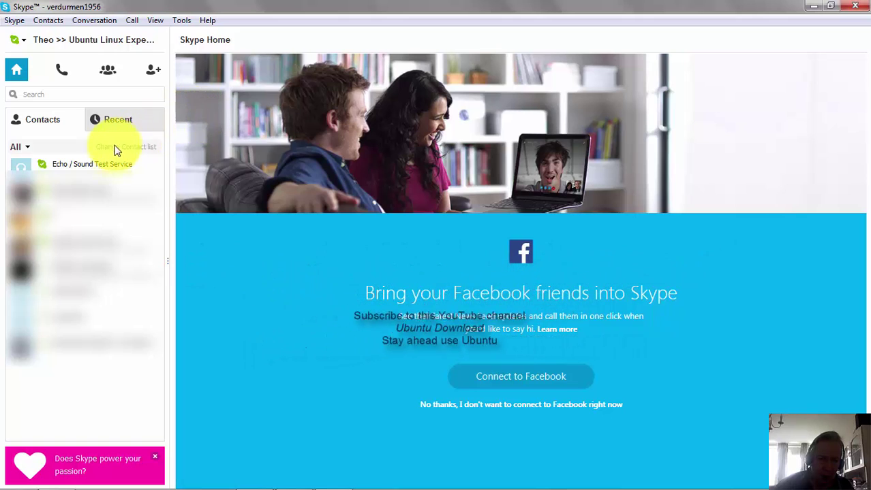
Open the Echo / Sound Test Service conversation from the Contacts list
{"action": "left_click", "coordinate": [31, 166]}
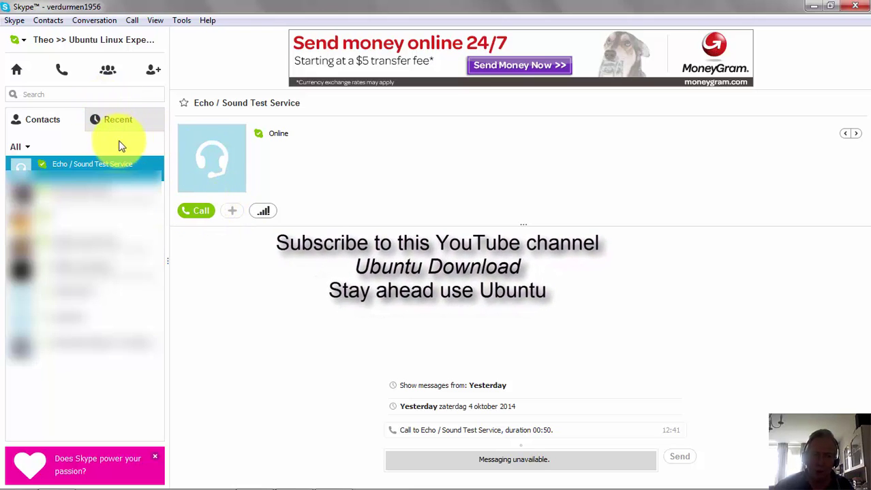
Close the Skype window to return to Explorer's Downloads folder
{"action": "left_click", "coordinate": [854, 6]}
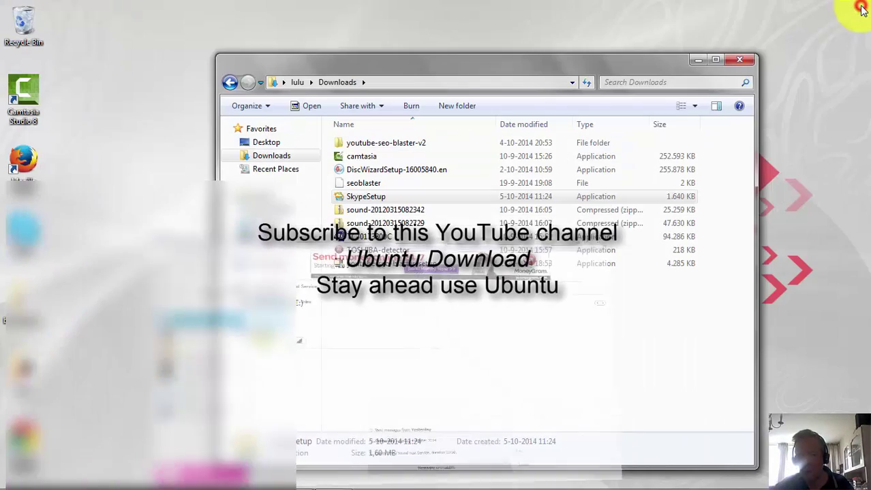